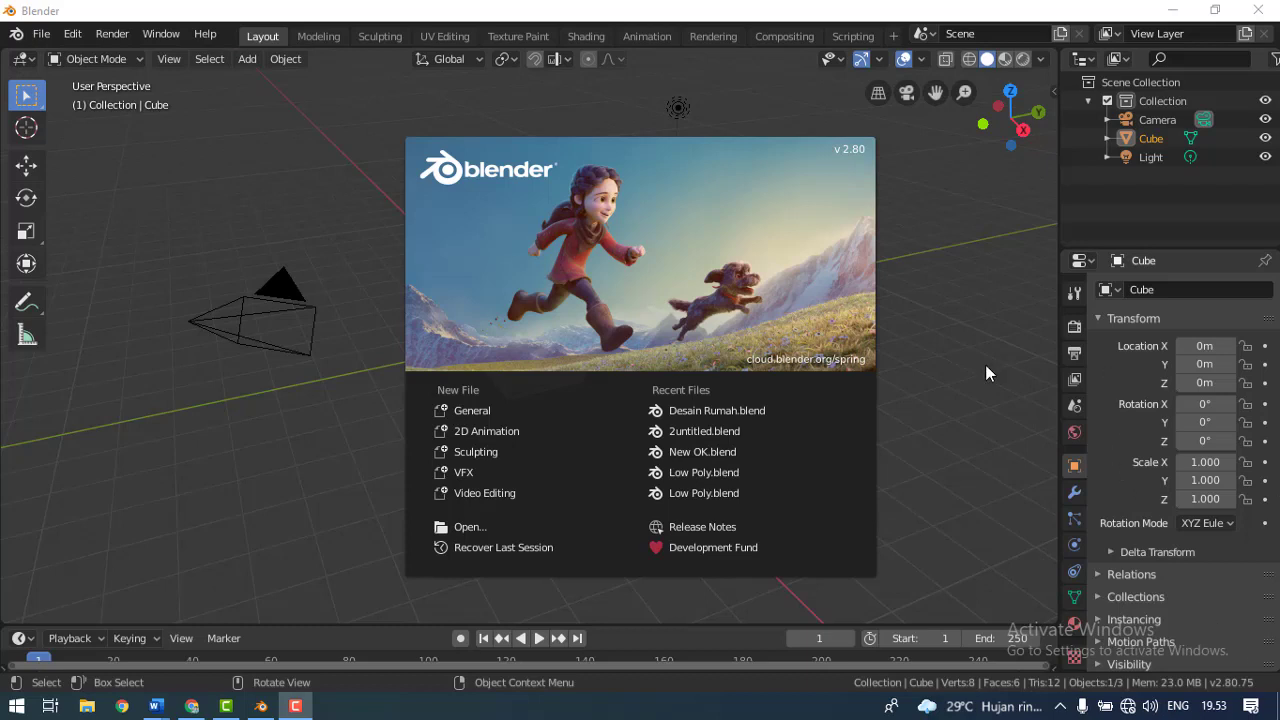
- Dismiss the splash screen and enlarge the timeline area beneath the 3D viewport
click(354, 407)
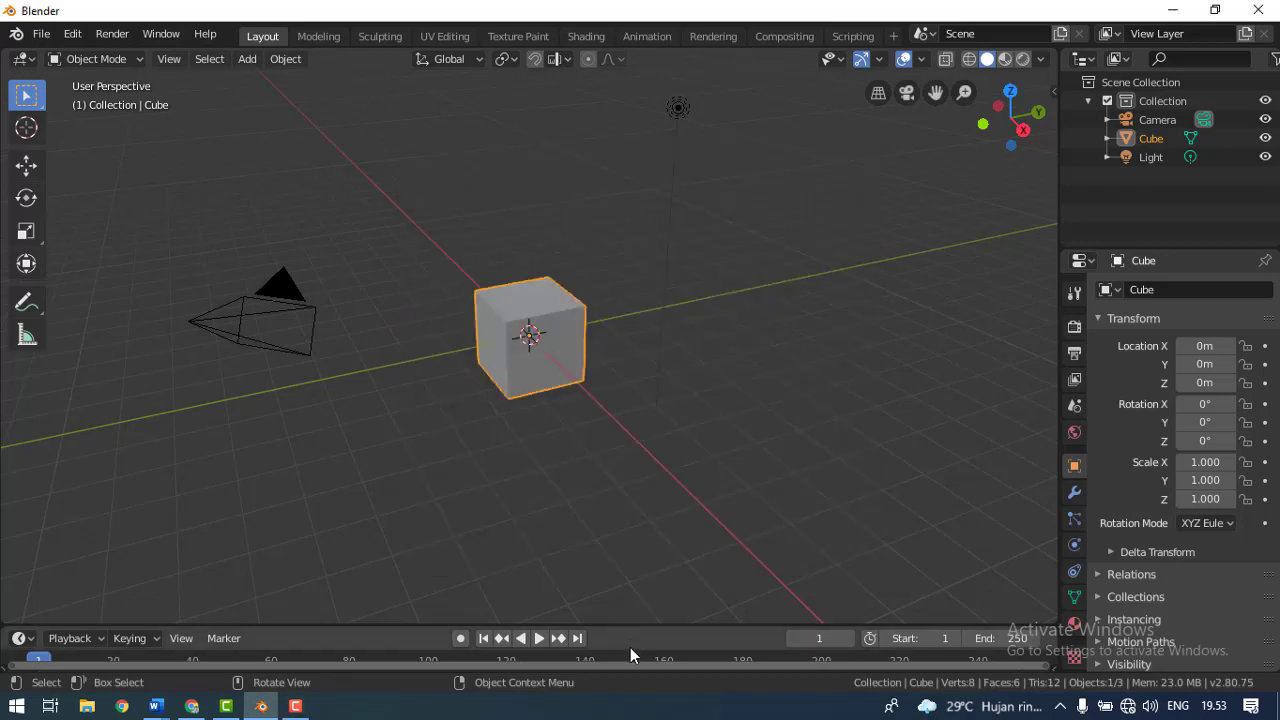
drag(627, 625, 650, 506)
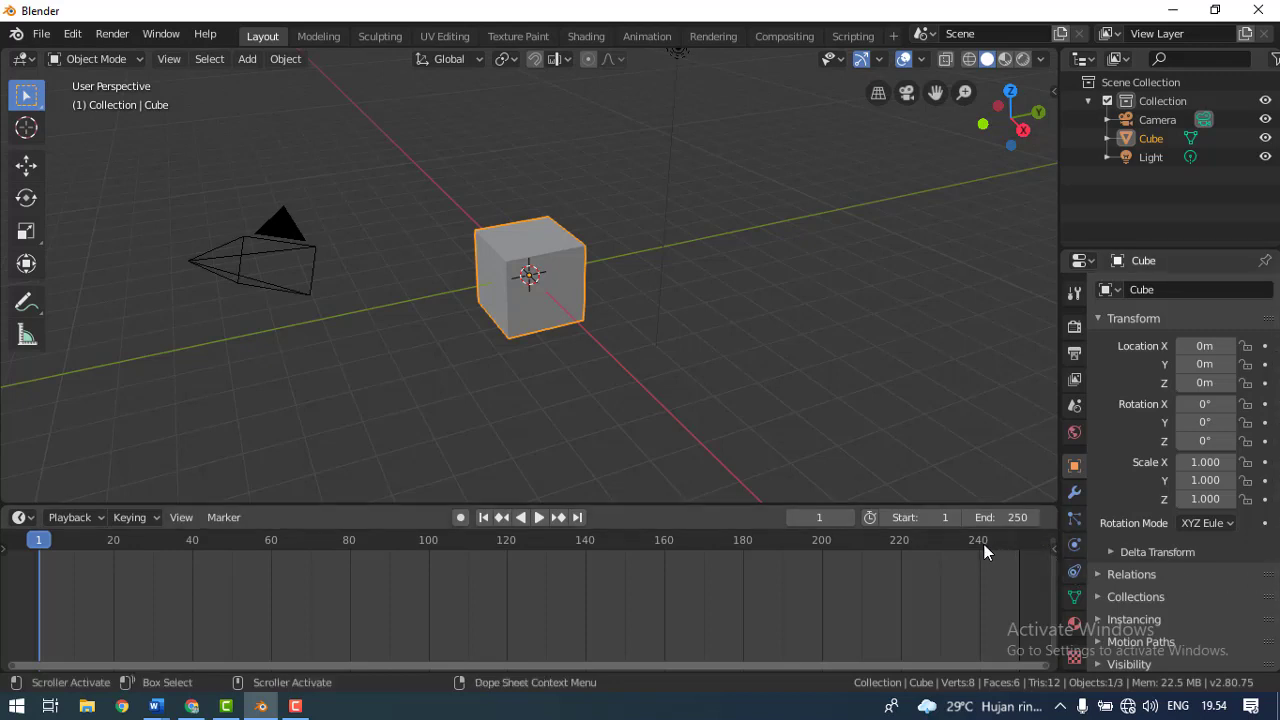
- Insert a Location keyframe for the cube at frame 1
scroll(984, 544, up, 1)
key(Home)
scroll(250, 599, up, 10)
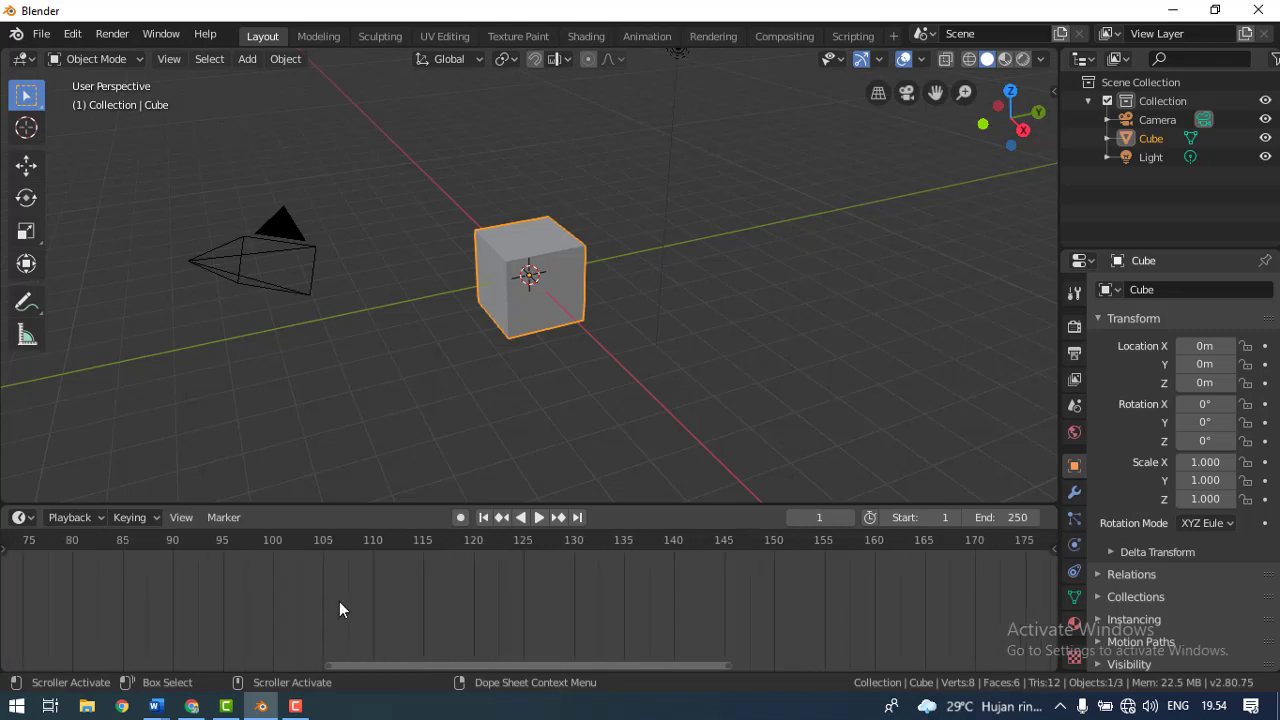
scroll(340, 605, up, 3)
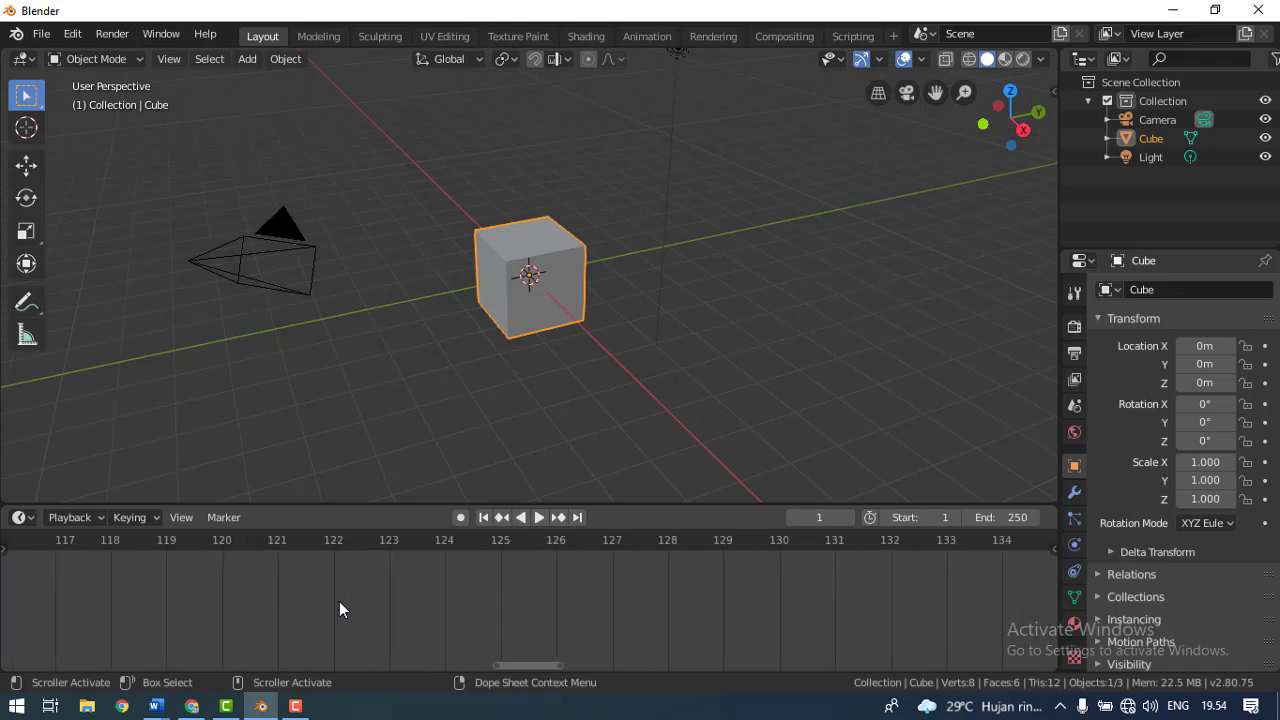
drag(550, 667, 83, 657)
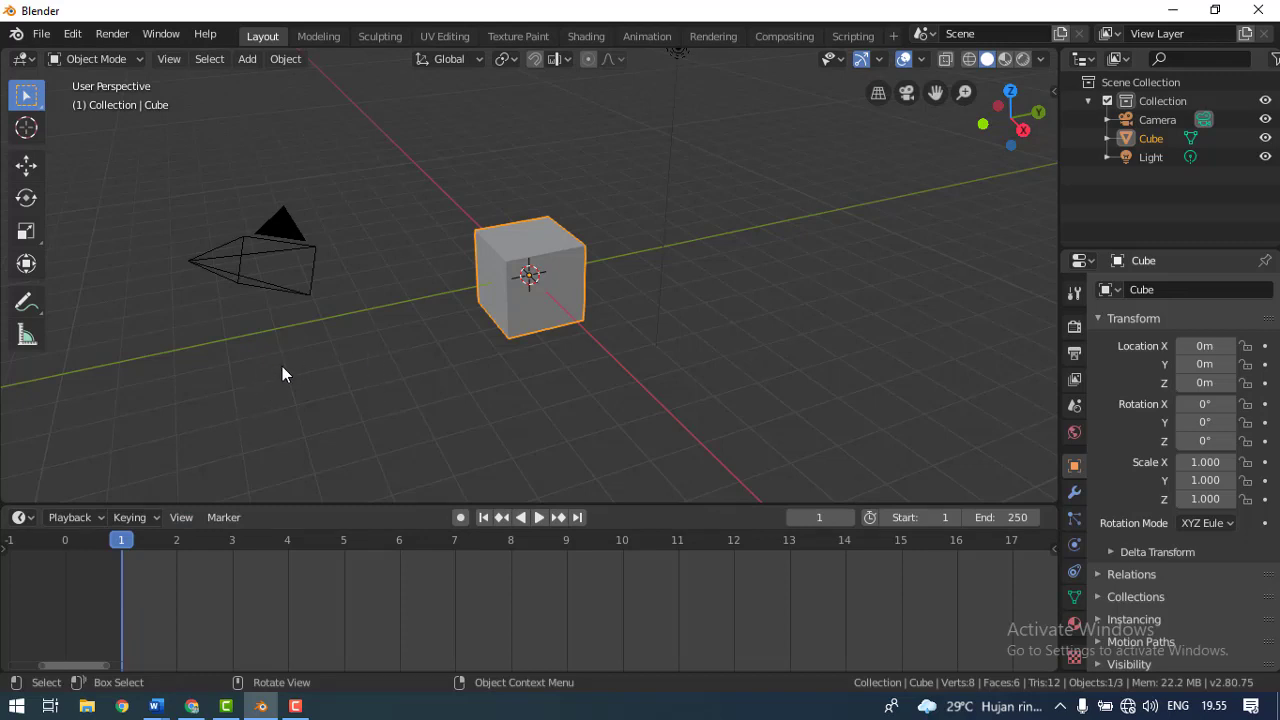
key(i)
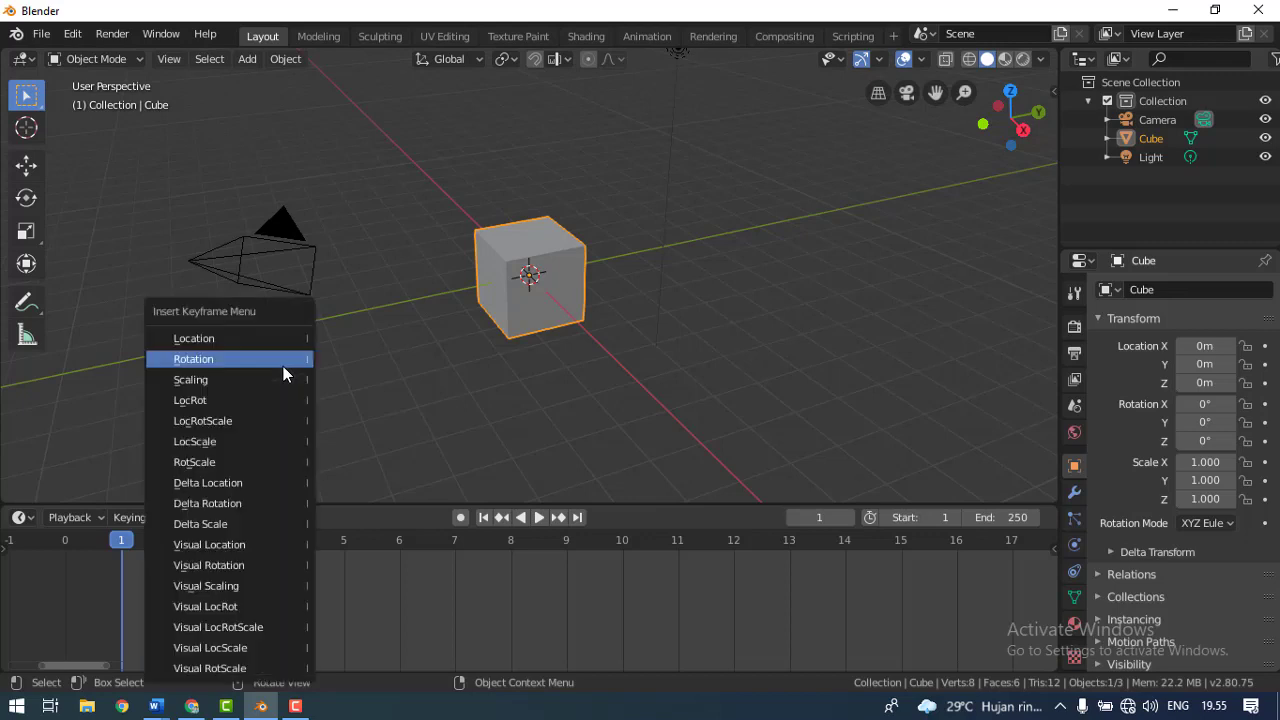
click(237, 337)
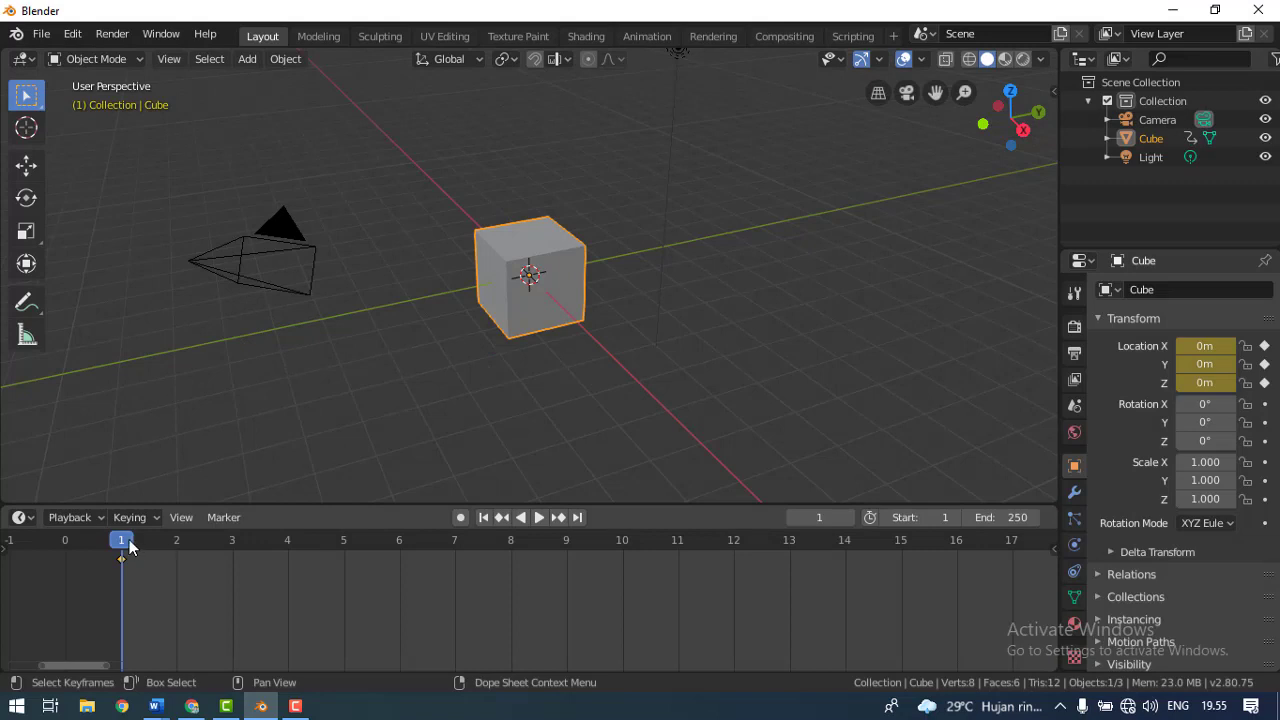
- At frame 250, move the cube along the Y axis to about 35.6 m and insert a Location keyframe
scroll(590, 597, down, 5)
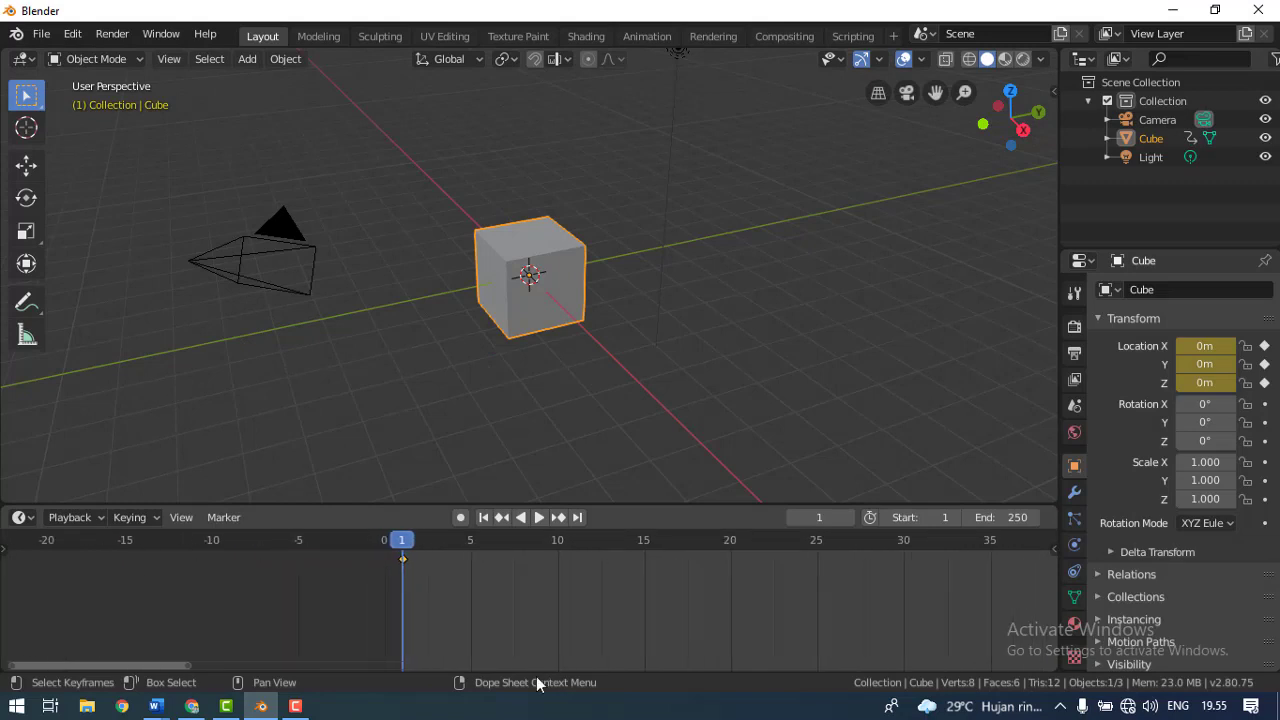
drag(178, 666, 991, 651)
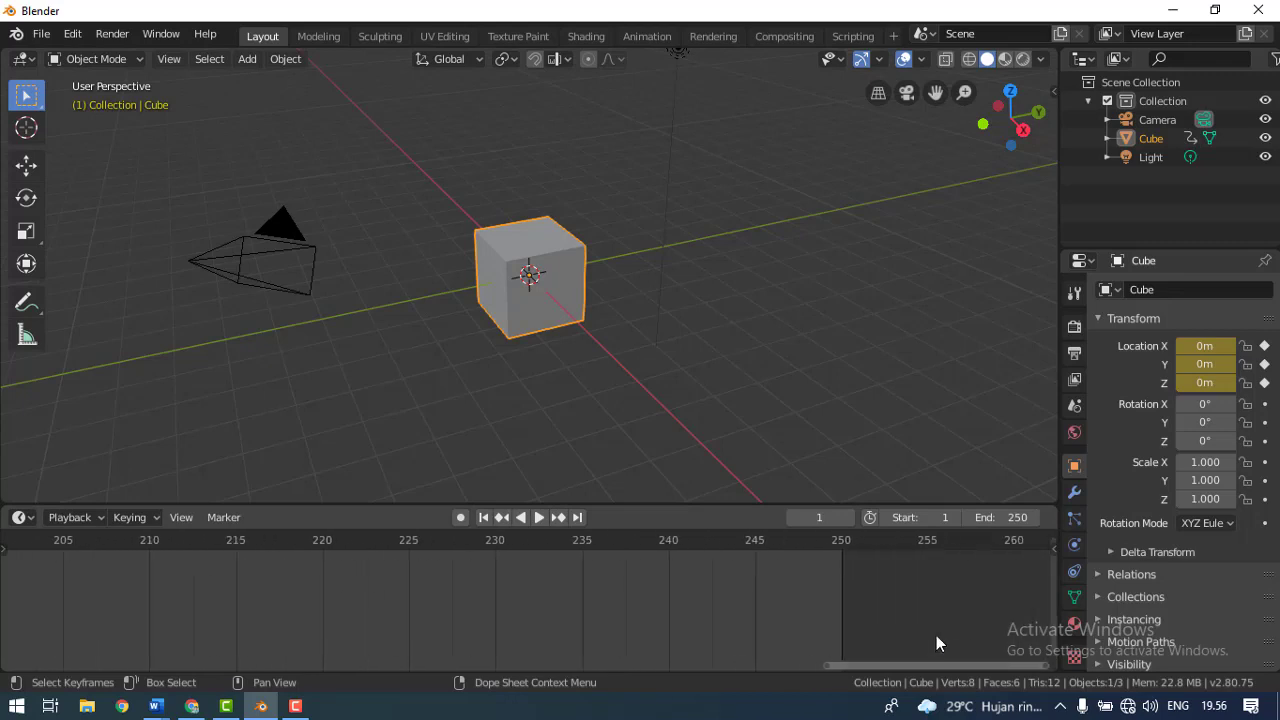
click(842, 541)
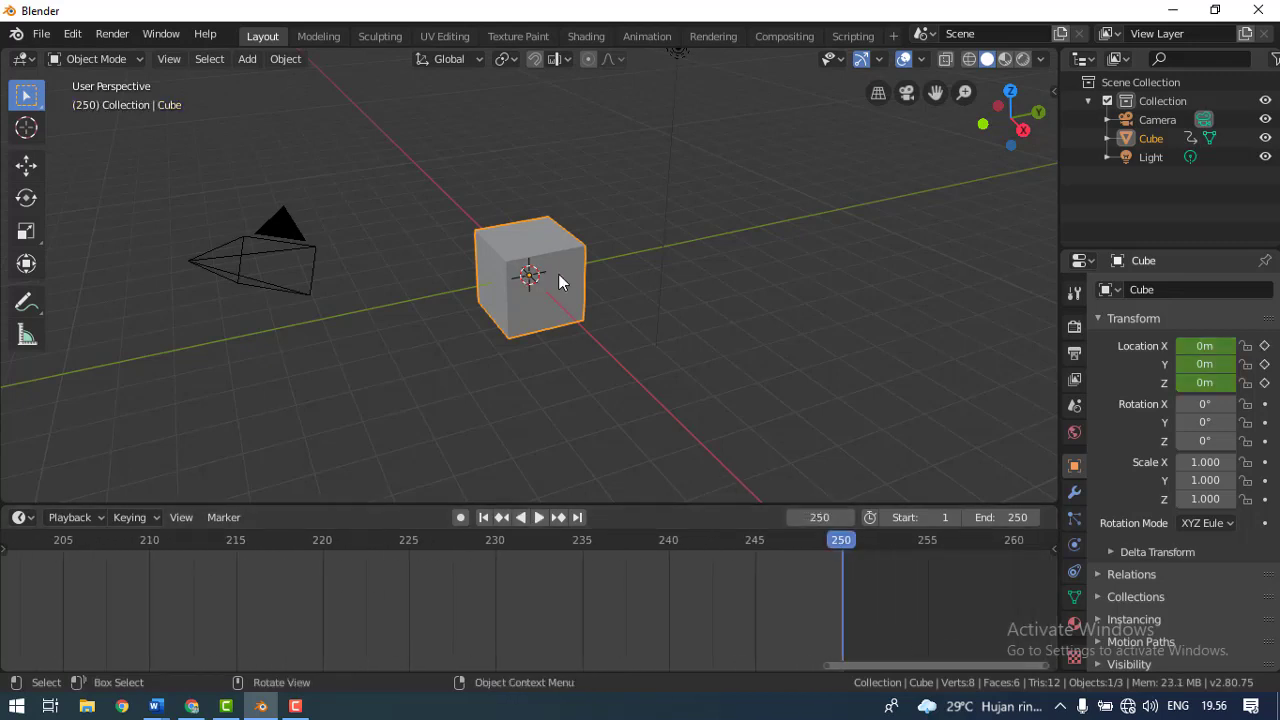
click(26, 165)
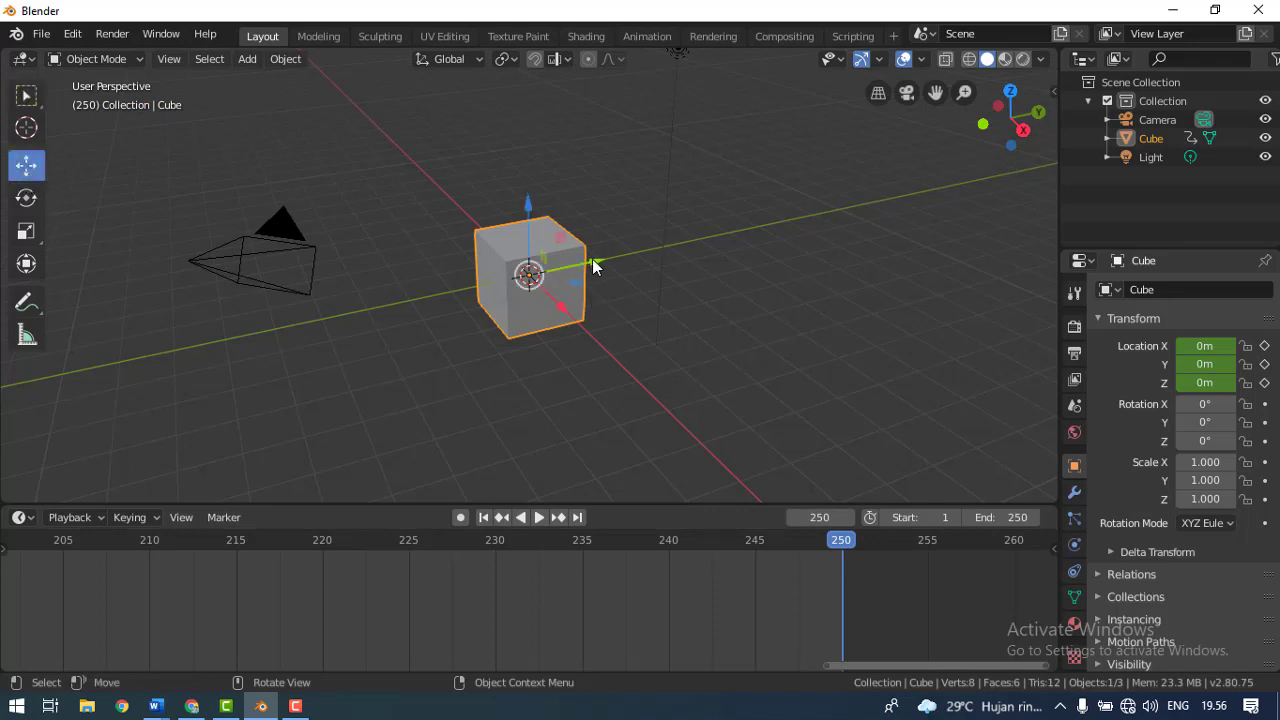
drag(593, 265, 1000, 232)
scroll(740, 317, down, 5)
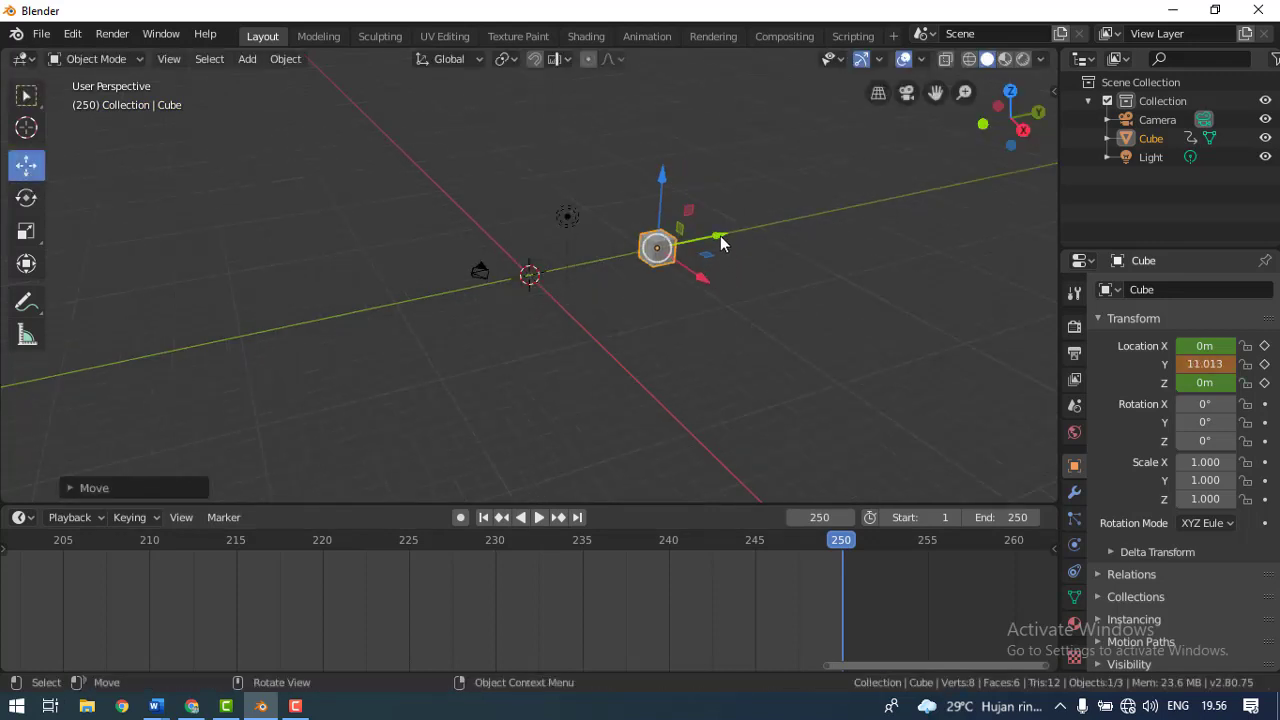
drag(725, 241, 928, 222)
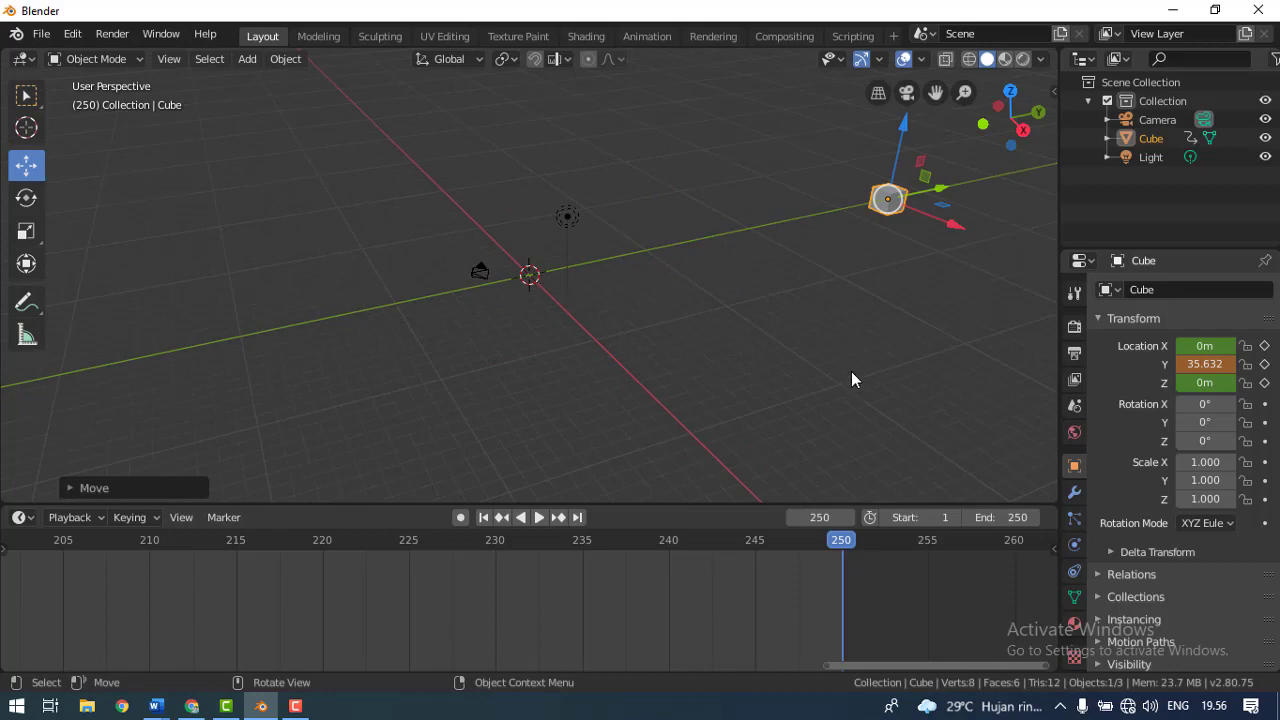
key(i)
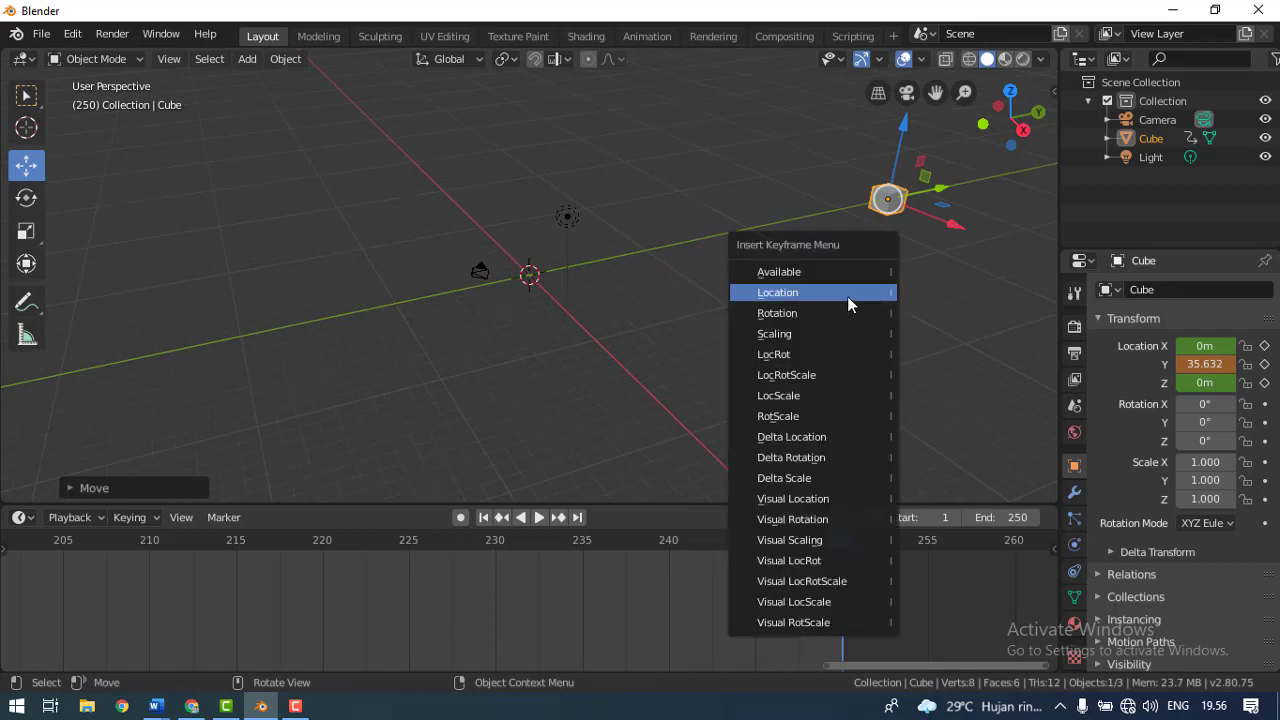
click(847, 296)
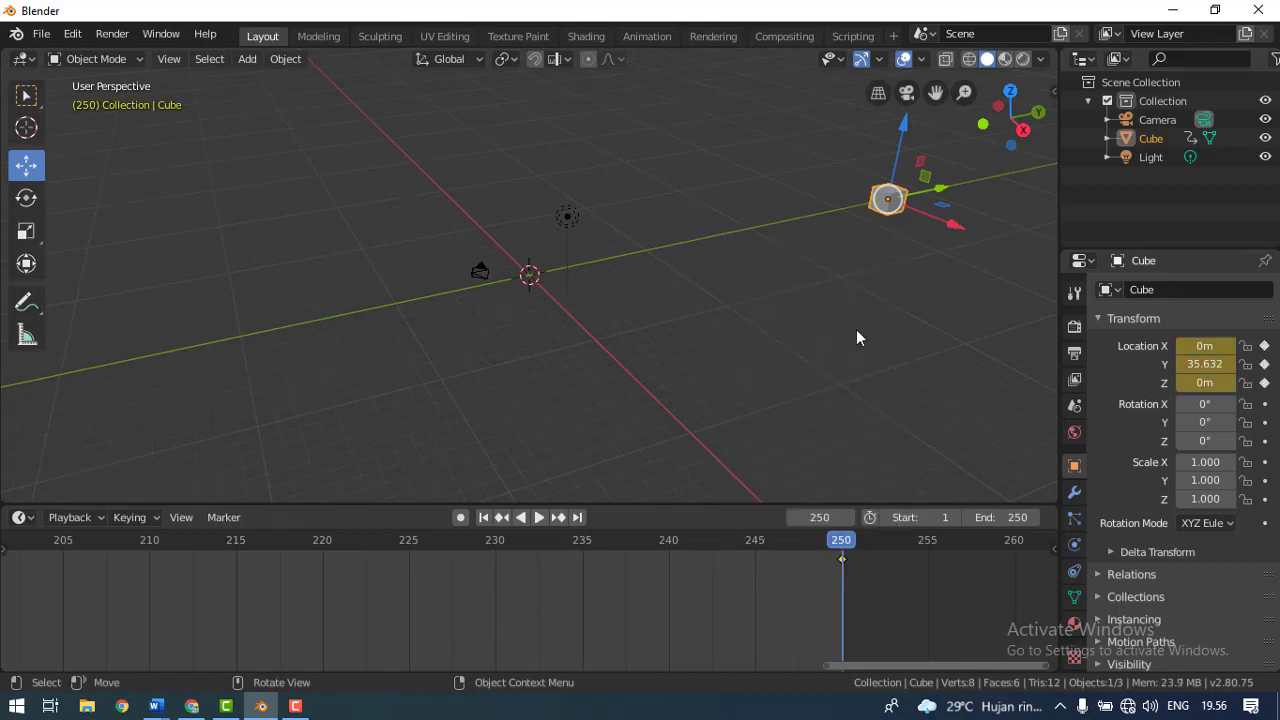
- Play the cube's animation with the whole frame range shown in the timeline, and stop the playback
click(537, 521)
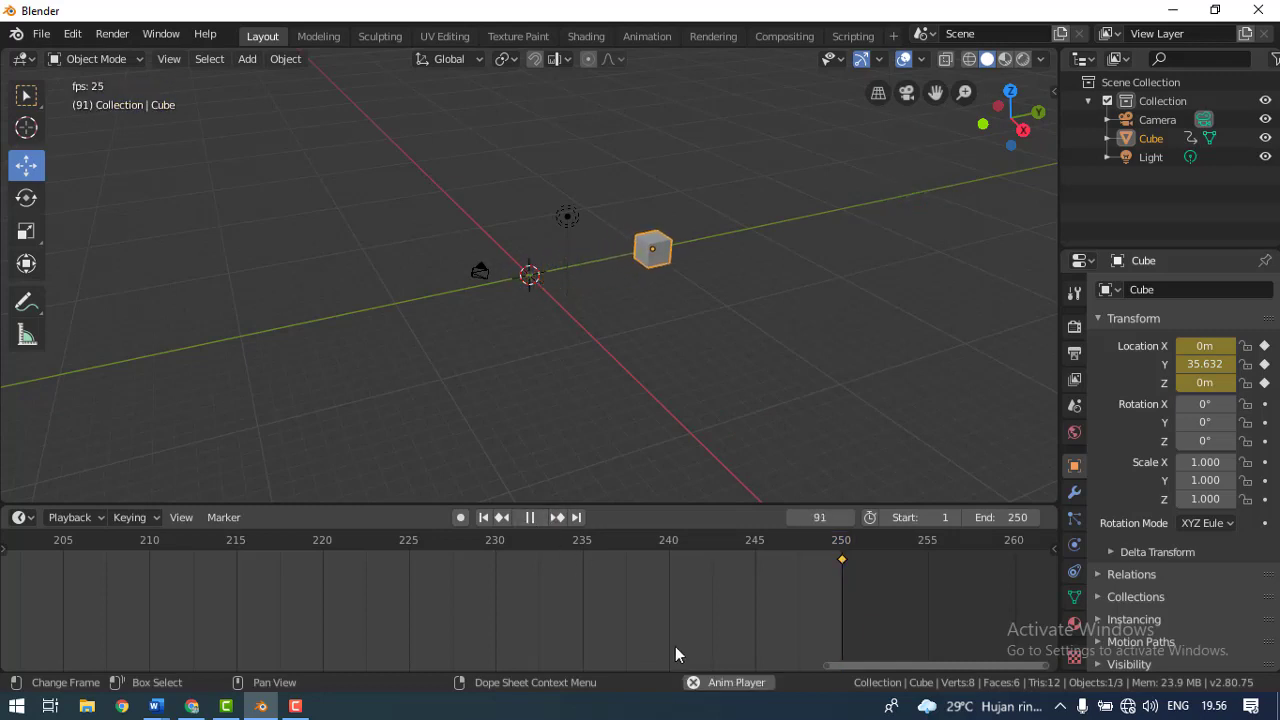
drag(848, 666, 438, 656)
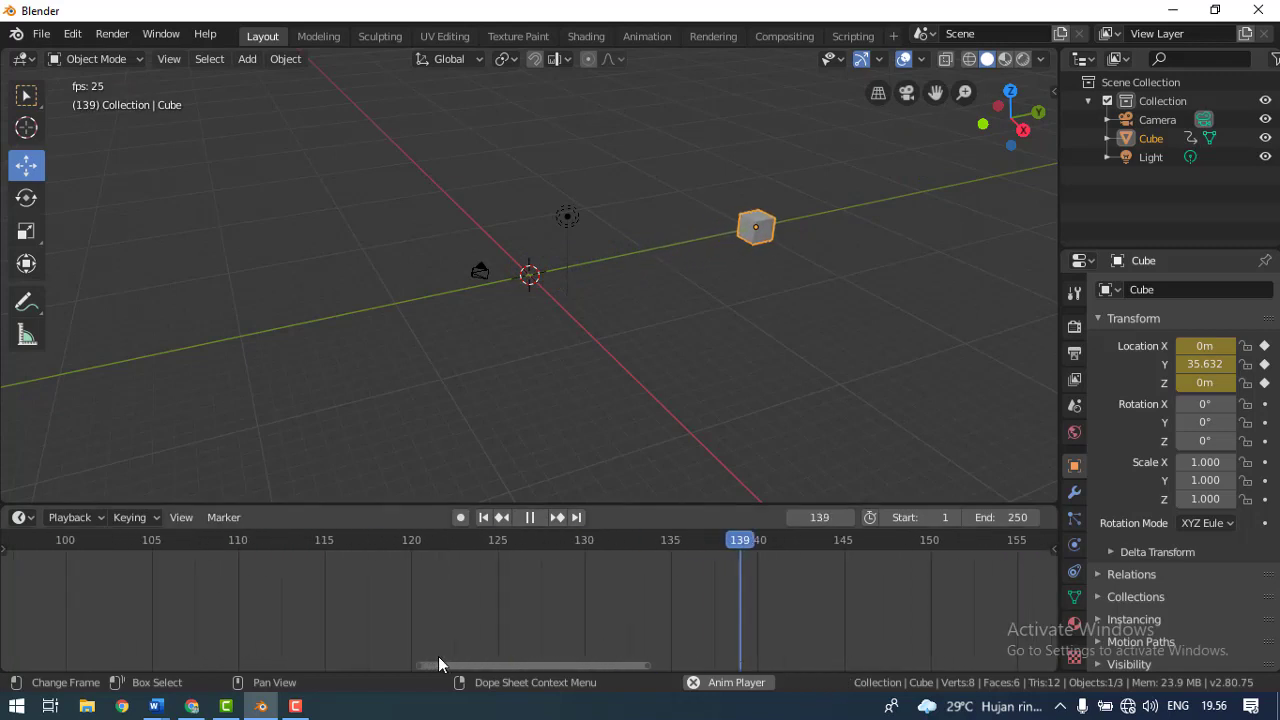
scroll(747, 627, down, 5)
scroll(748, 622, down, 4)
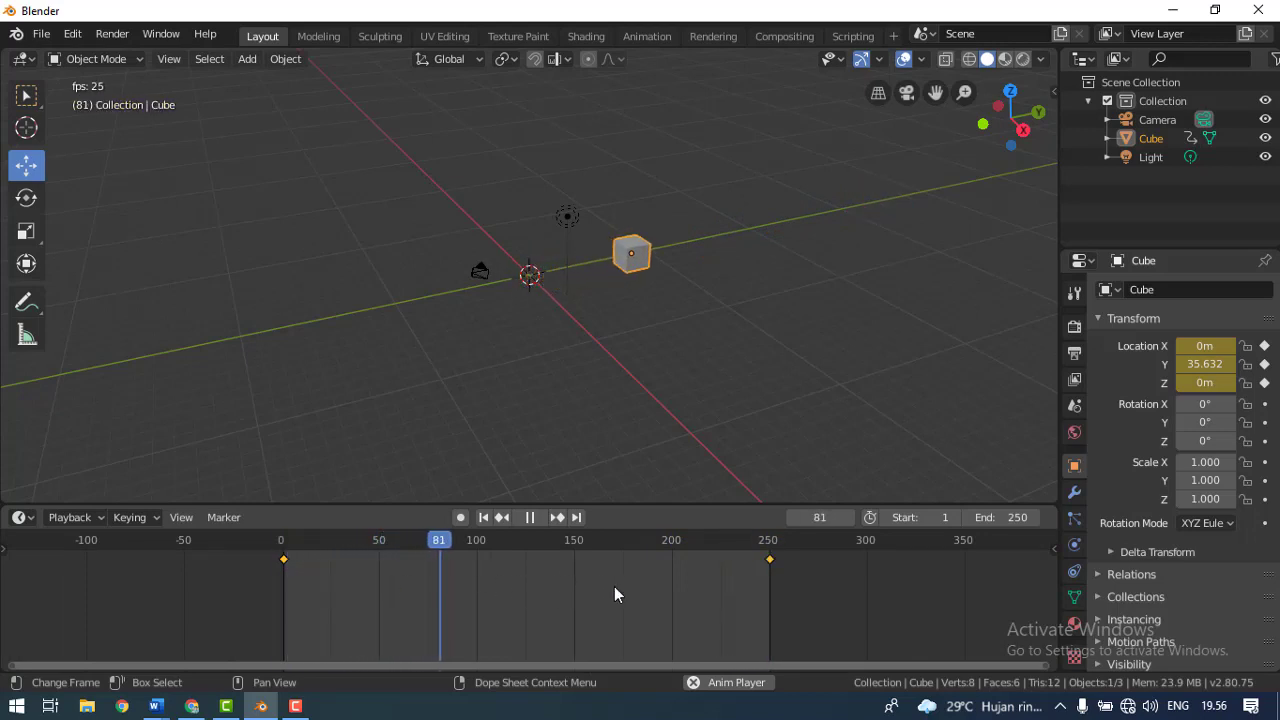
scroll(440, 607, up, 2)
scroll(449, 602, up, 2)
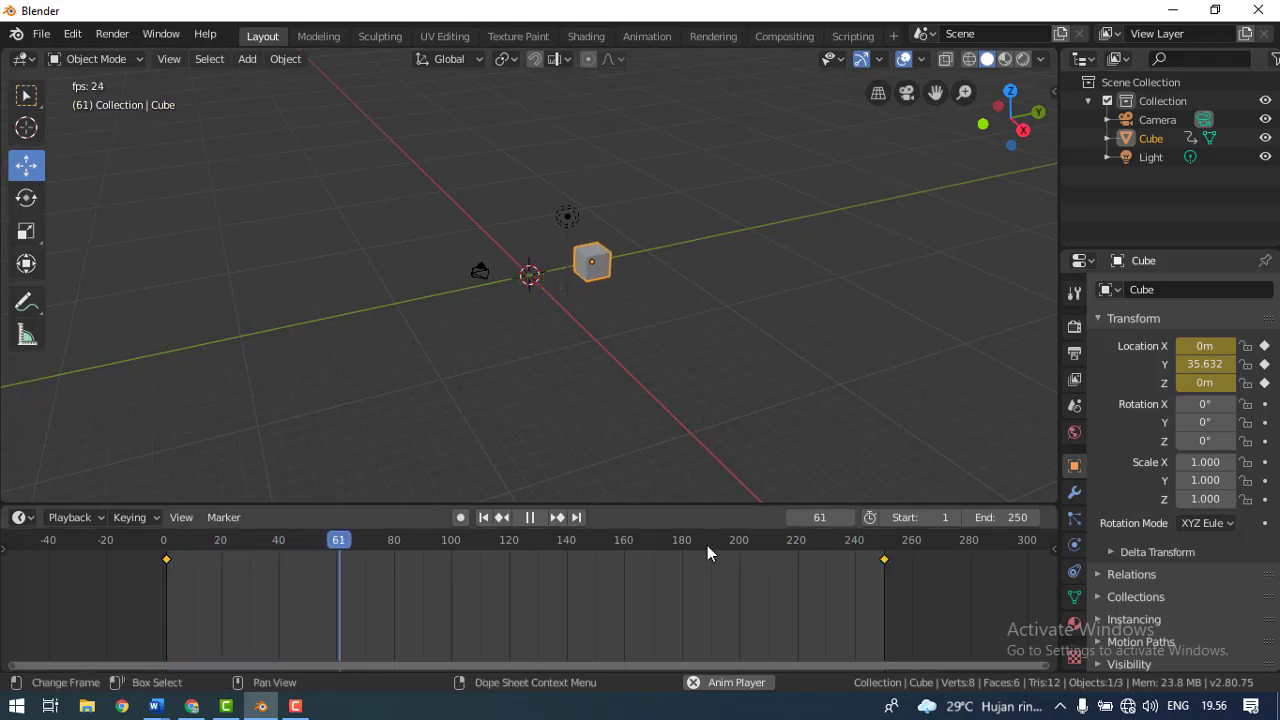
key(space)
- At frame 20, move the cube along the Y axis to about 44.2 m and insert a Location keyframe
drag(420, 543, 280, 568)
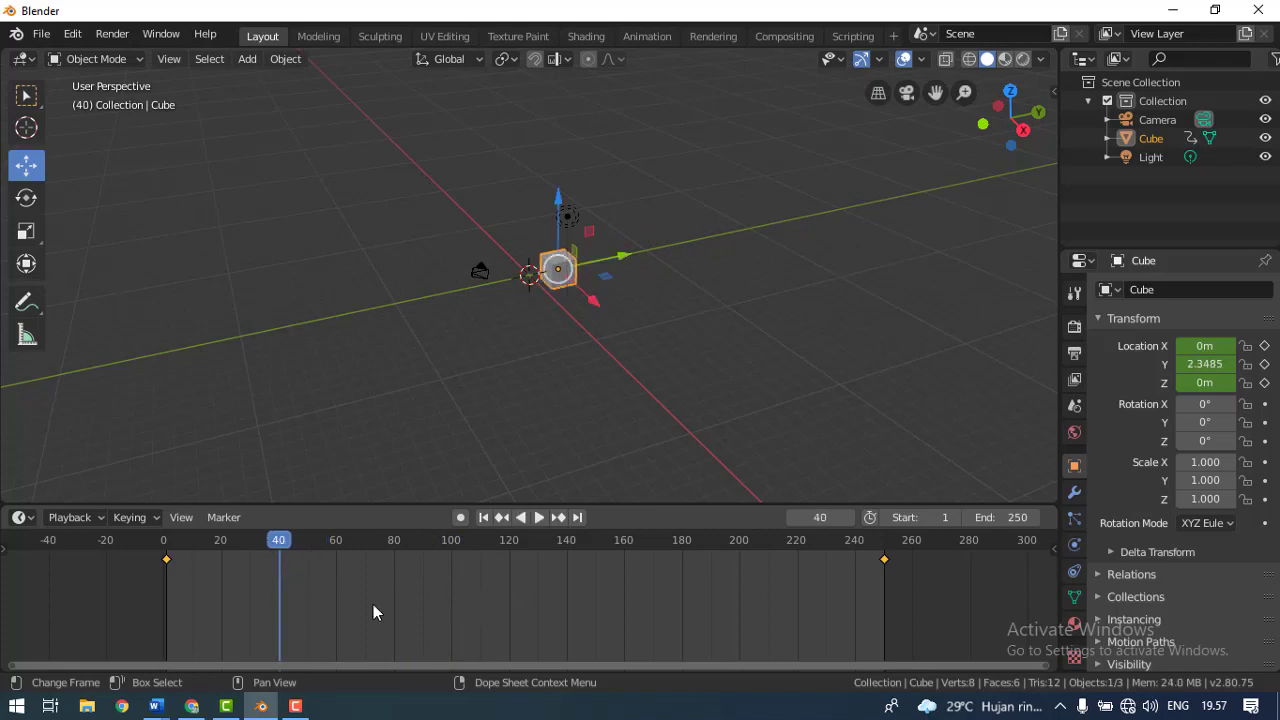
click(221, 549)
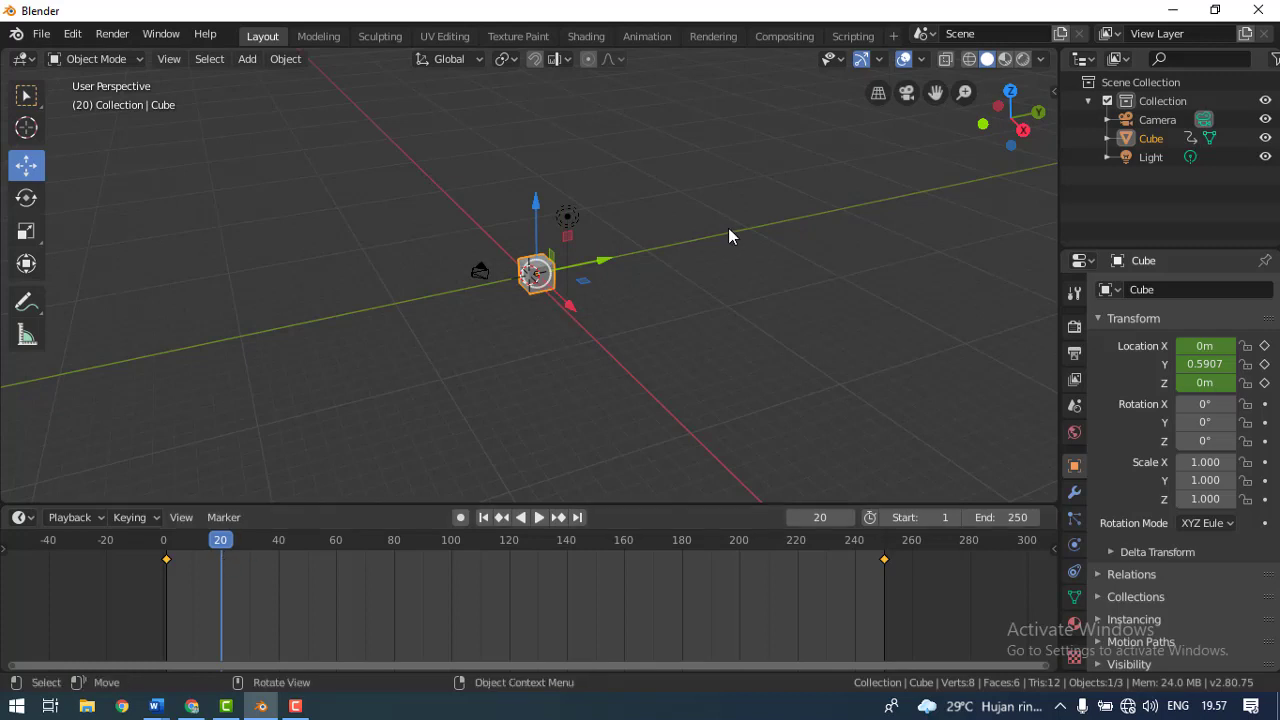
drag(601, 265, 661, 333)
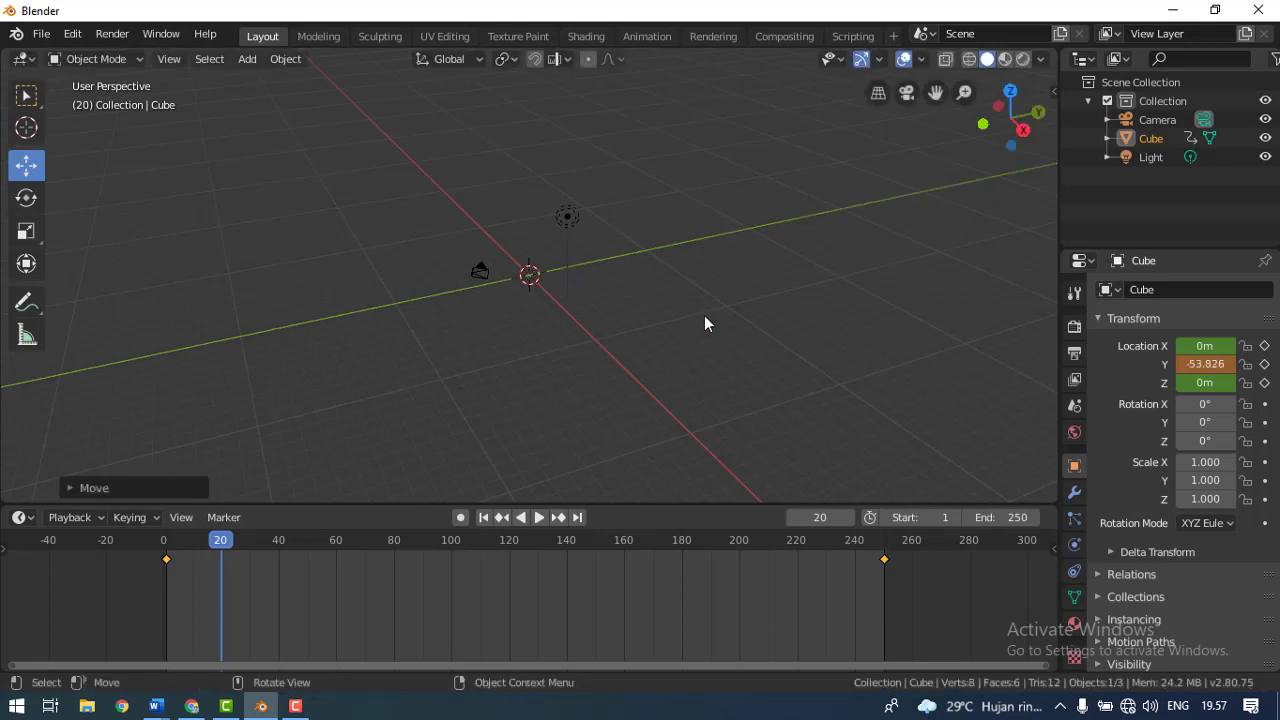
key(ctrl+z)
drag(607, 266, 1023, 177)
key(i)
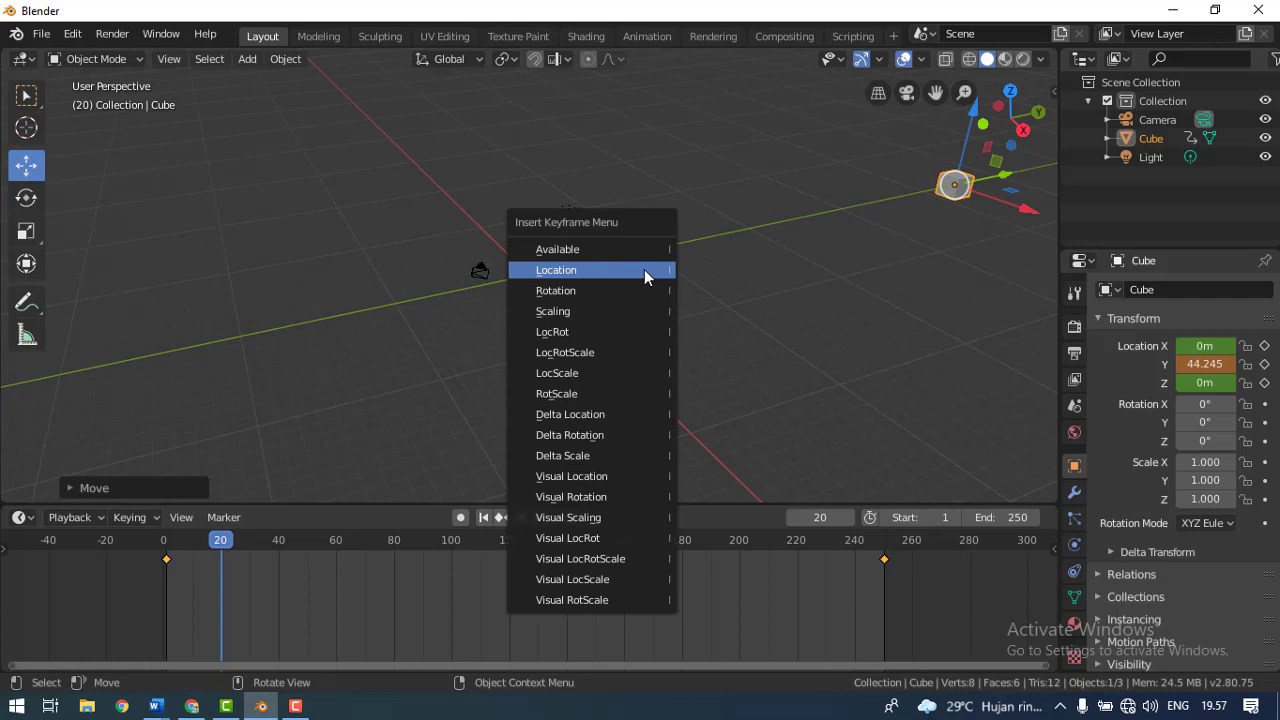
click(569, 272)
- Set the animation's end frame to 20 and delete the keyframe at frame 250
click(1018, 514)
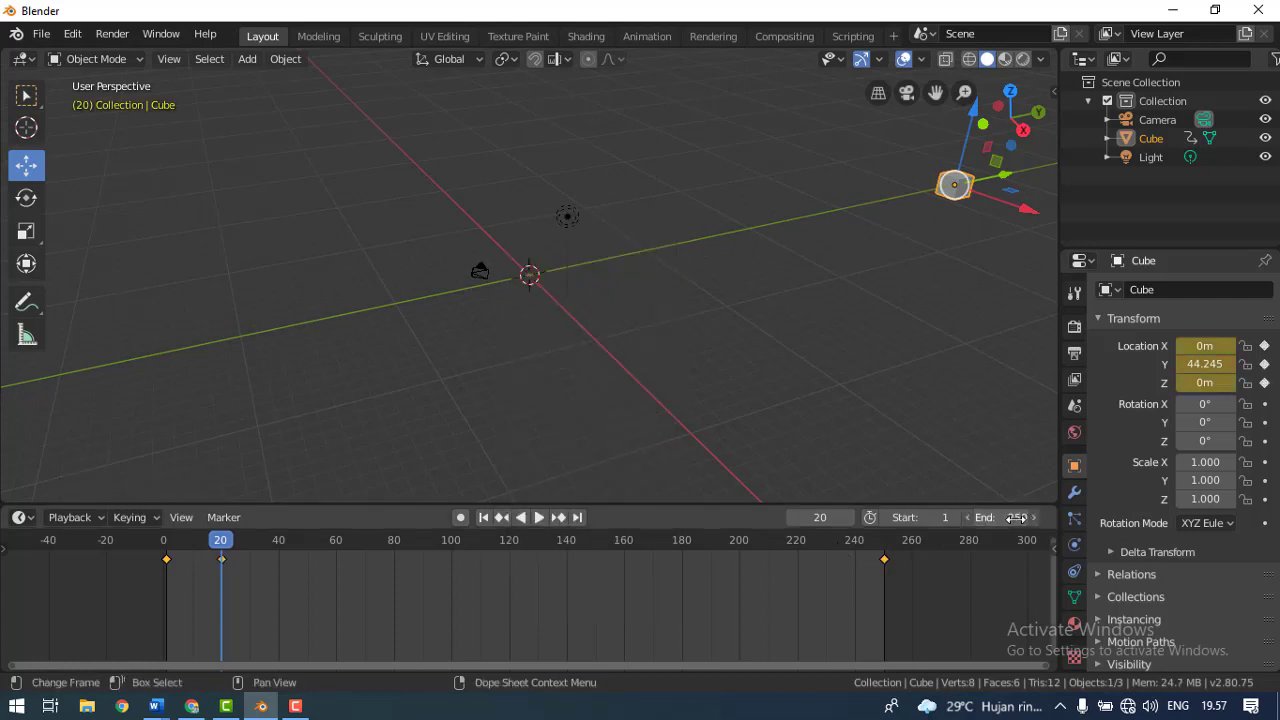
text(2)
key(Return)
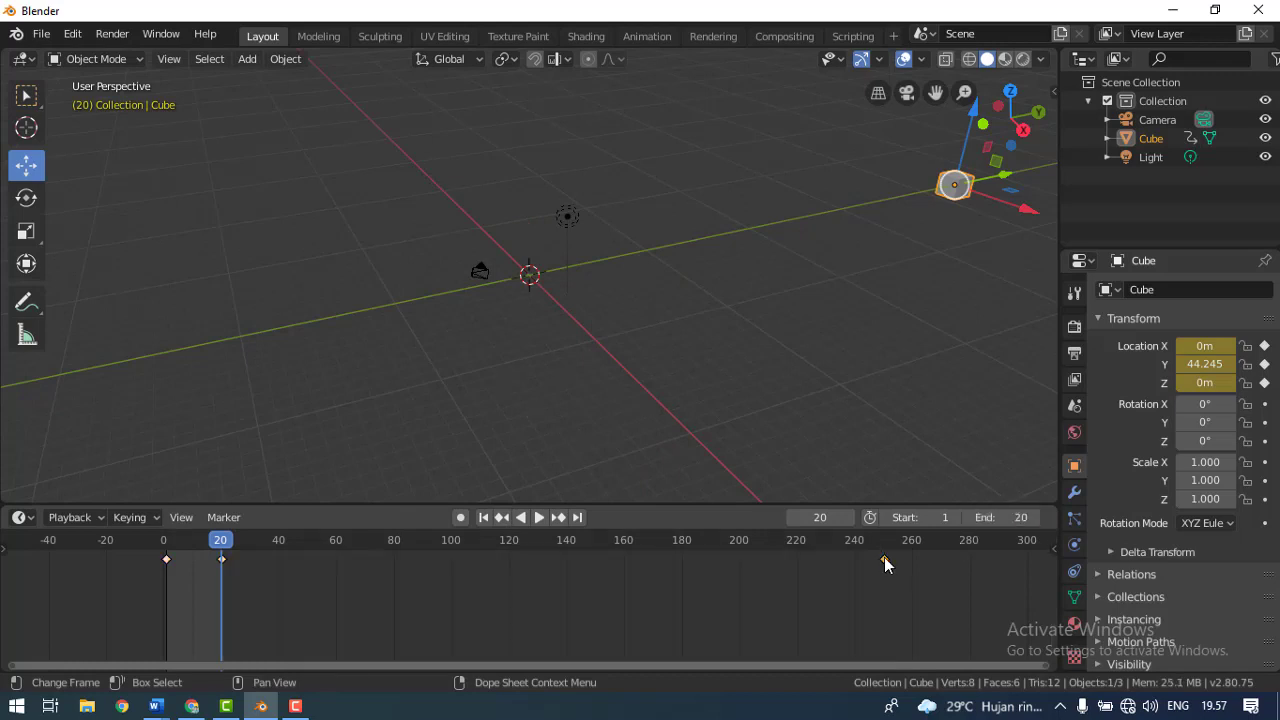
key(x)
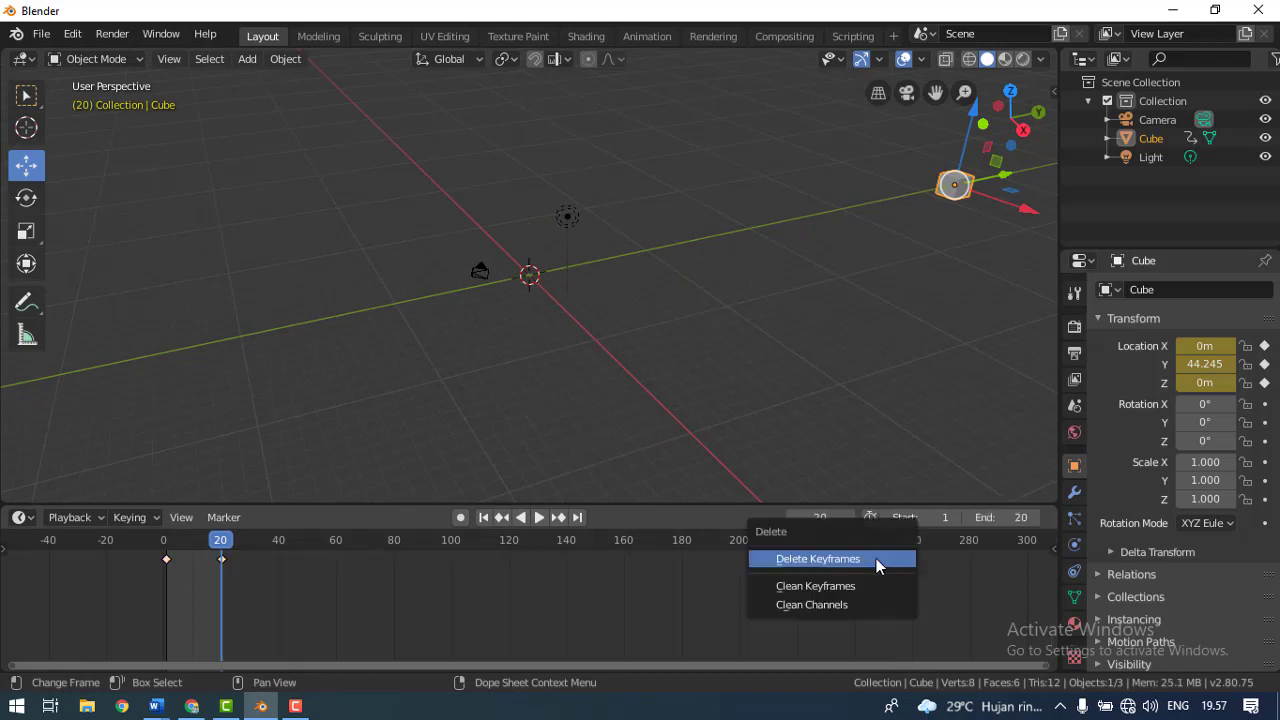
click(876, 558)
- Play the shortened cube animation with frames 1 to 20 filling the timeline
scroll(157, 596, up, 2)
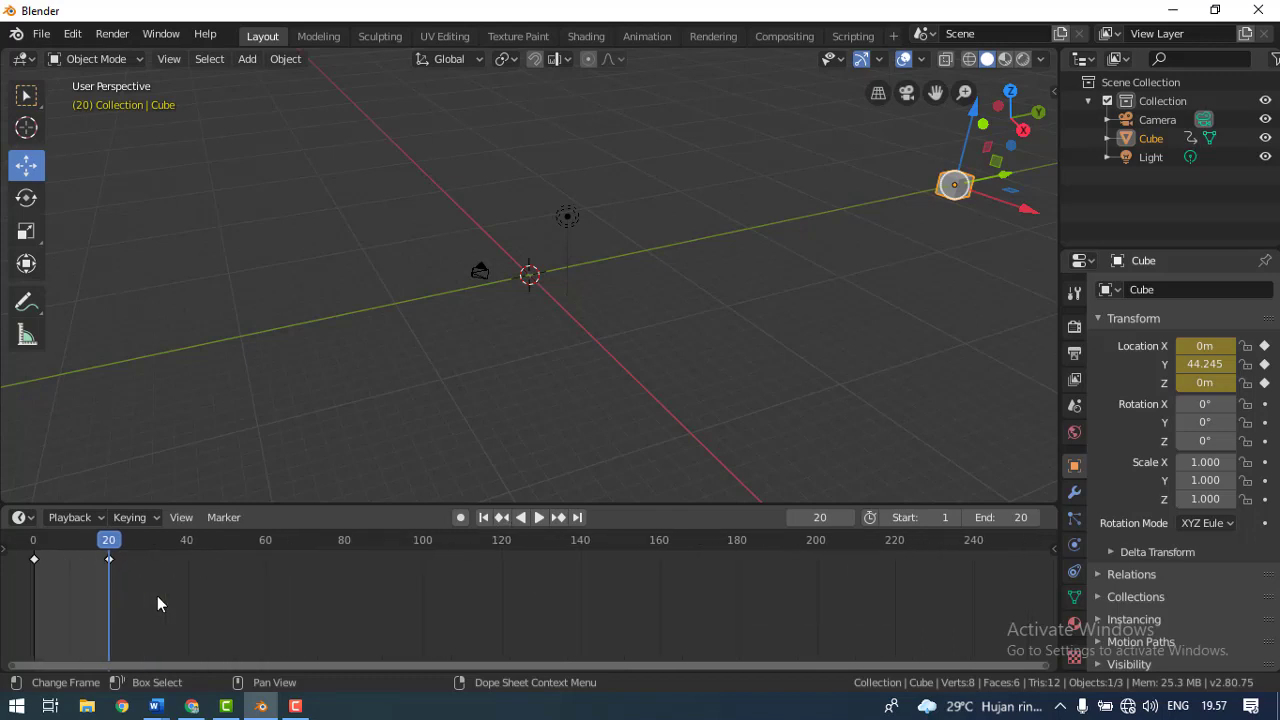
drag(570, 664, 350, 668)
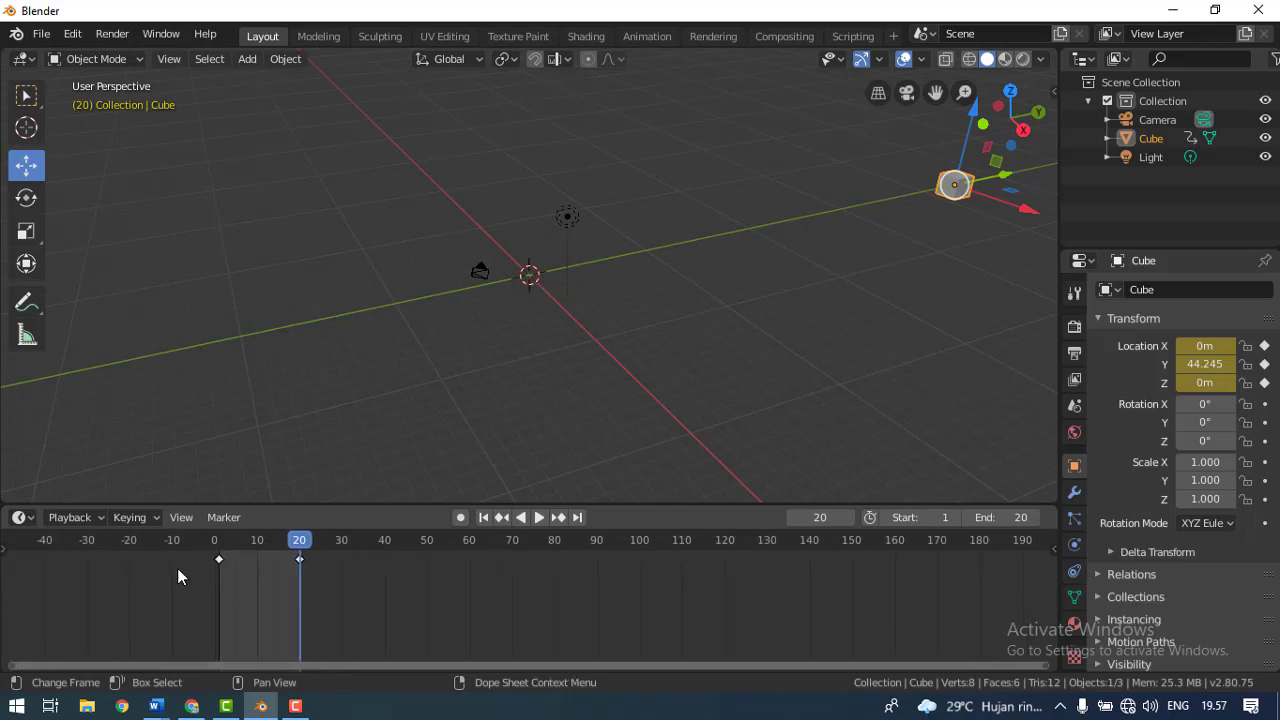
scroll(180, 567, up, 6)
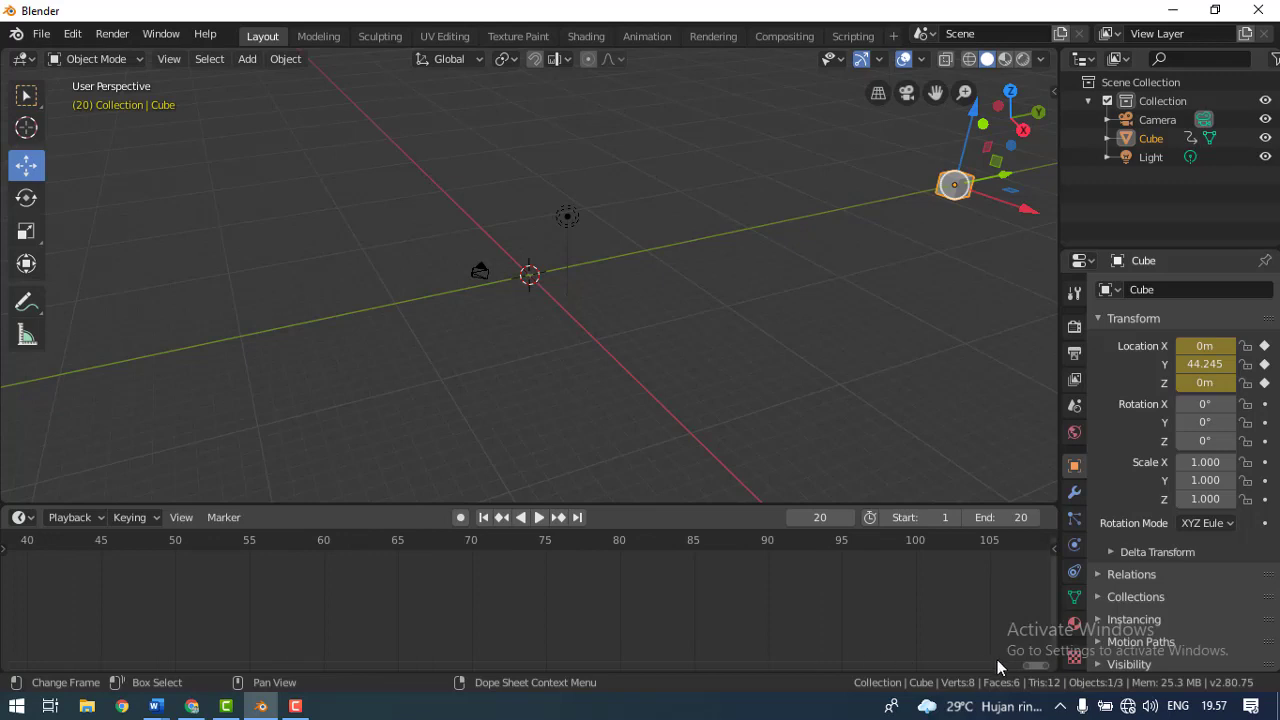
drag(1037, 664, 418, 658)
scroll(418, 597, up, 4)
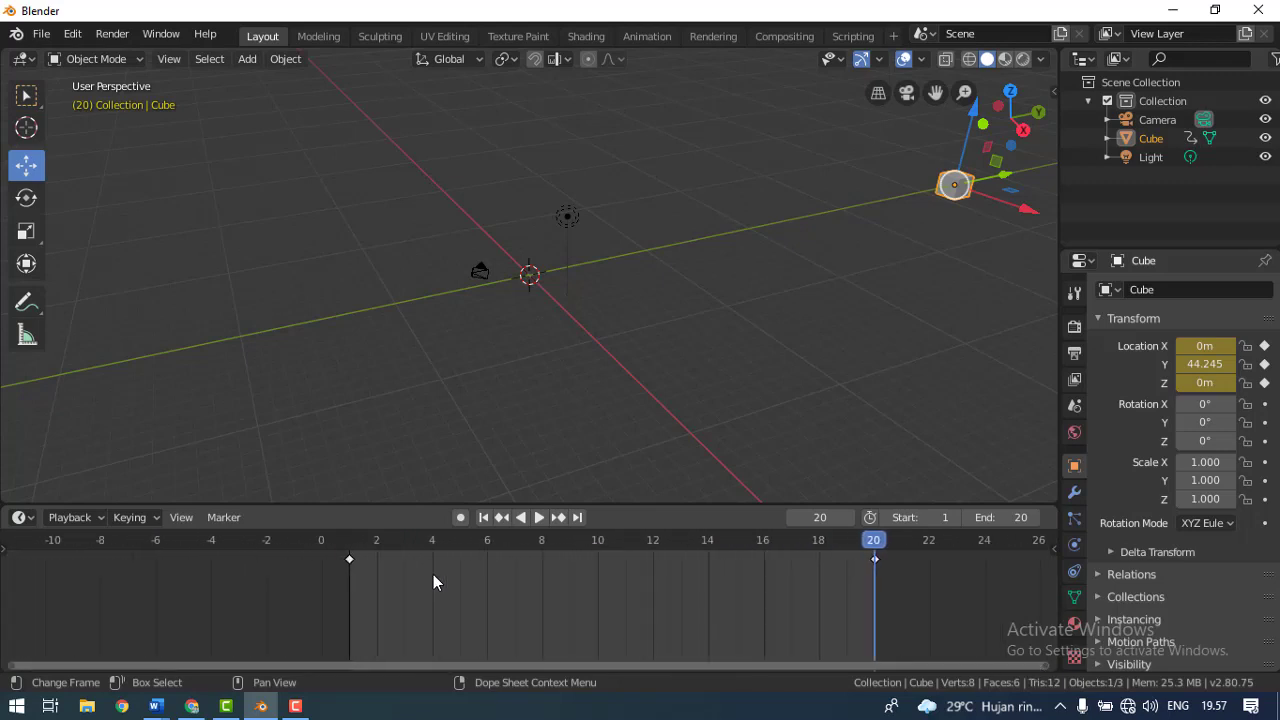
scroll(434, 572, up, 2)
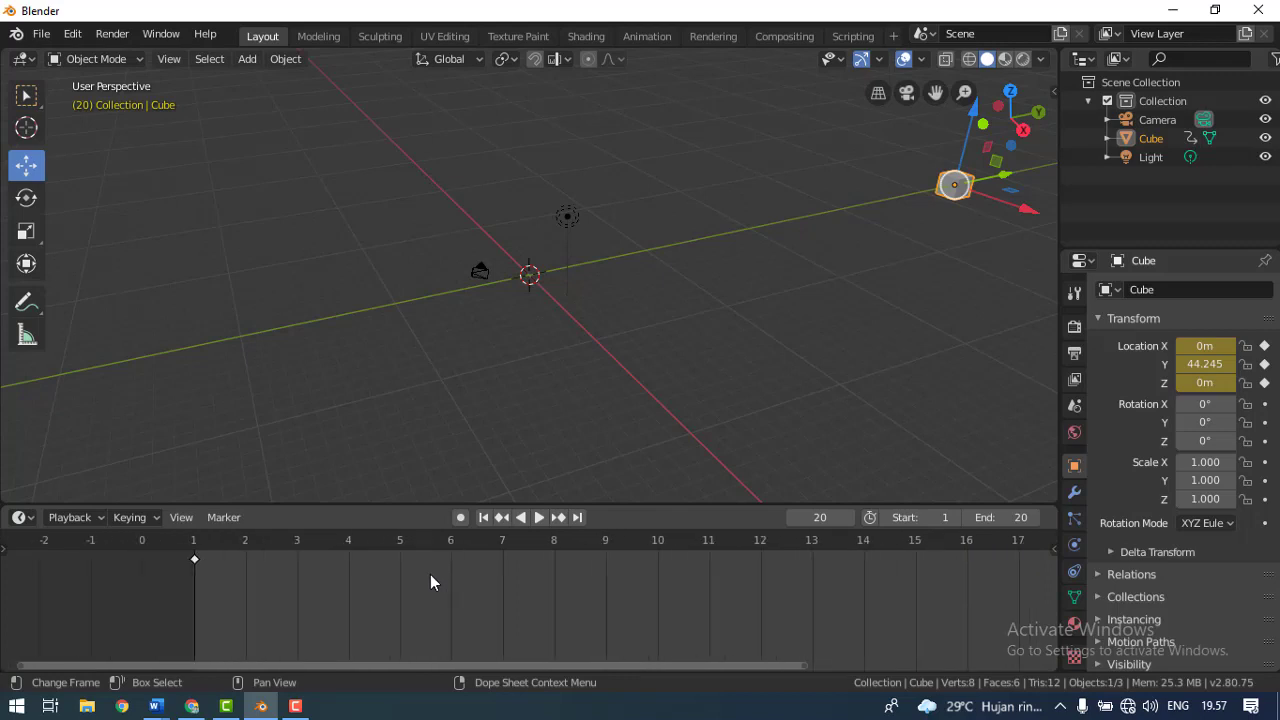
drag(675, 669, 791, 663)
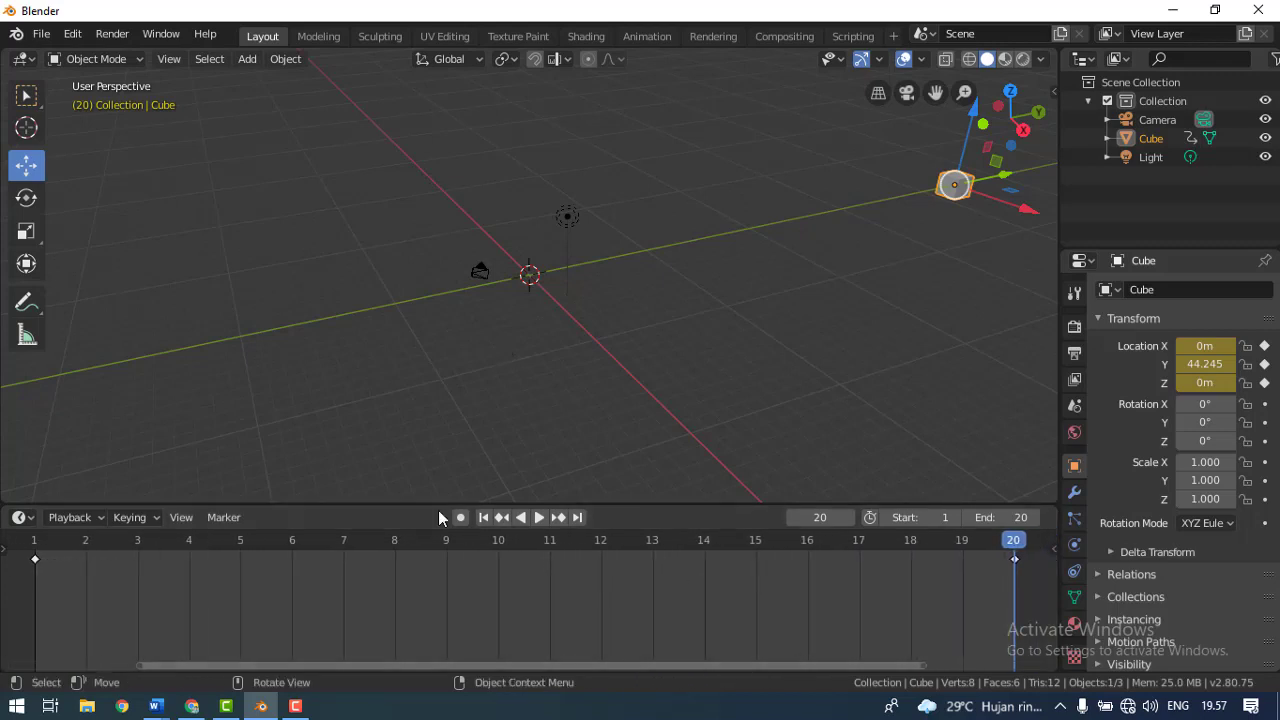
click(540, 518)
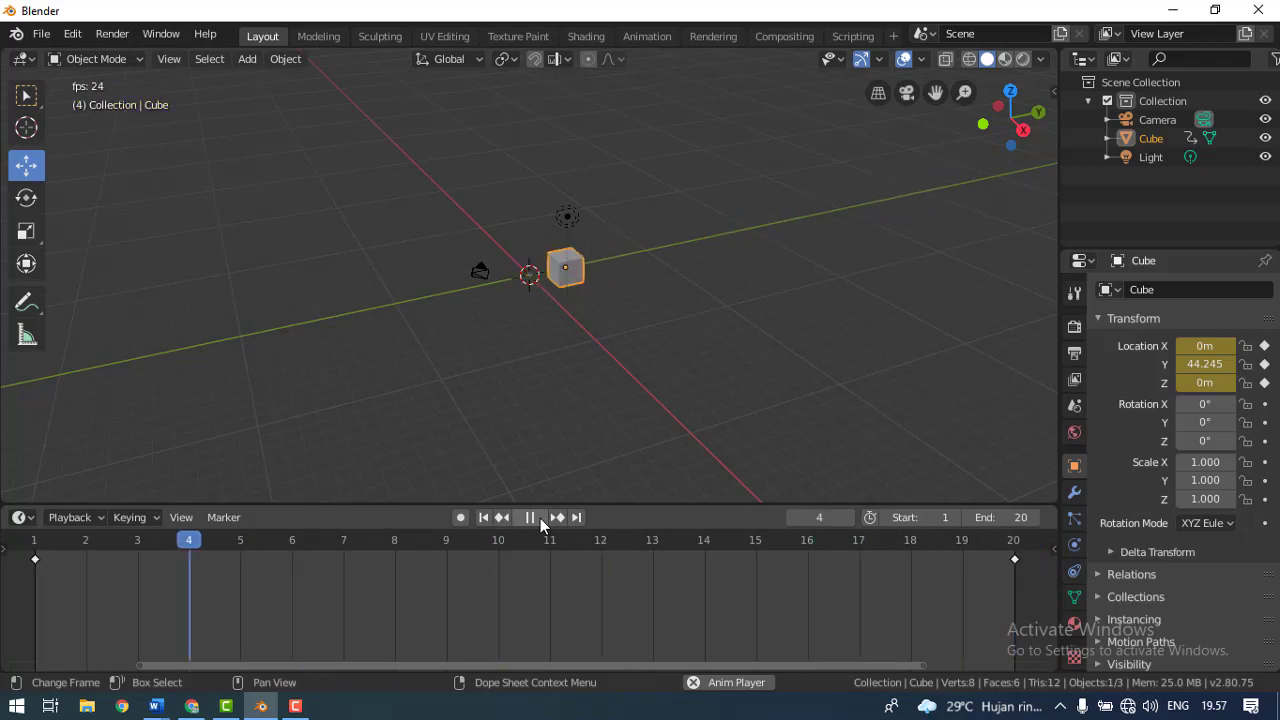